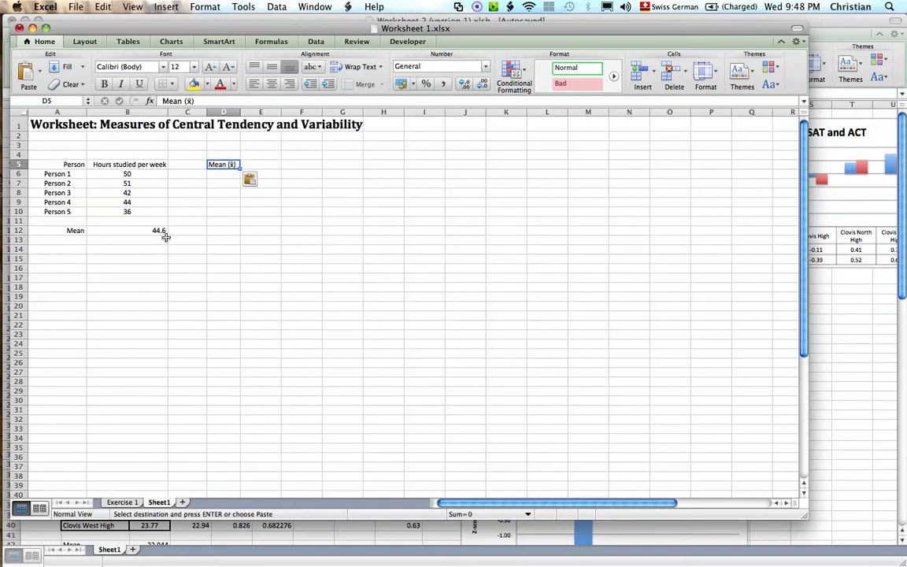
Enter the column header "x-Mean (x̄)" in cell E5, beside the Mean (x̄) header.
left_click(217, 174)
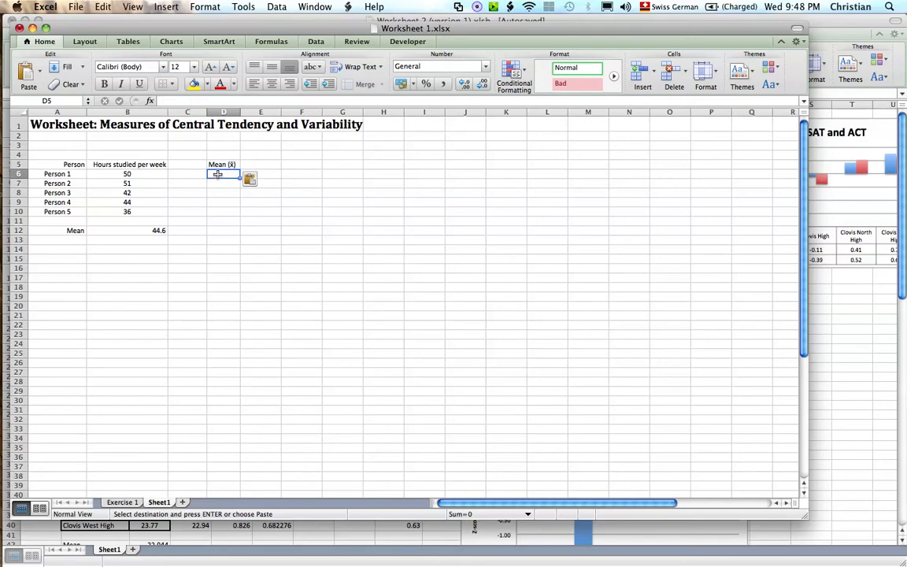
left_click(266, 163)
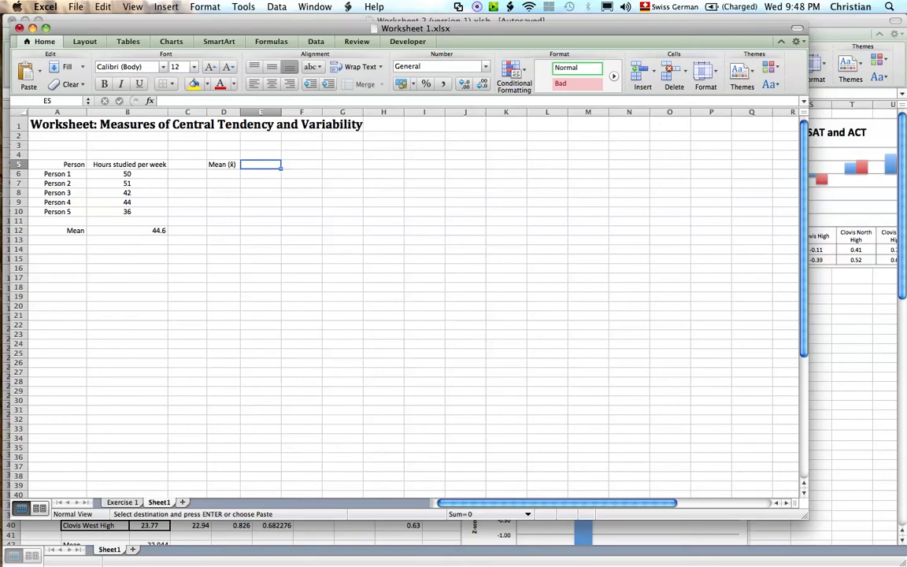
left_click(195, 101)
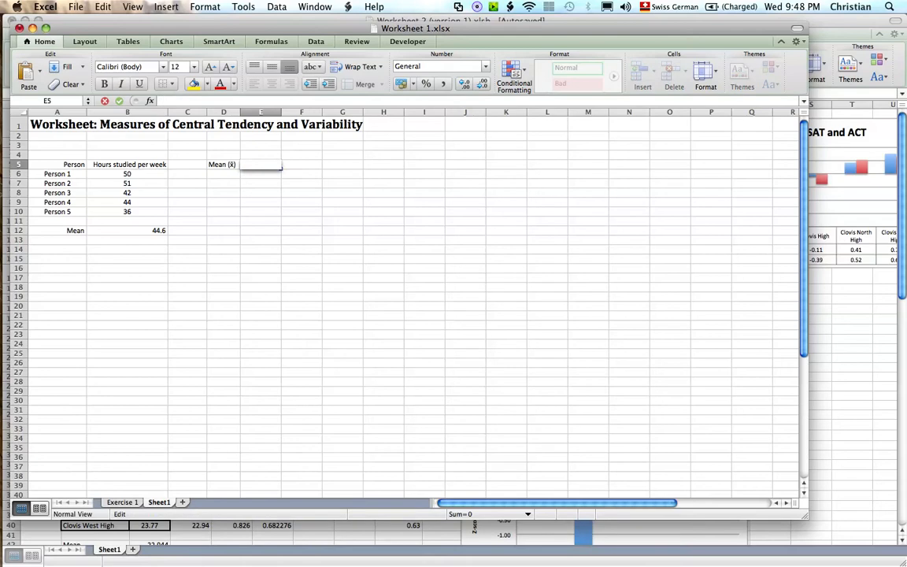
type("x-")
type("Mean (x̄)")
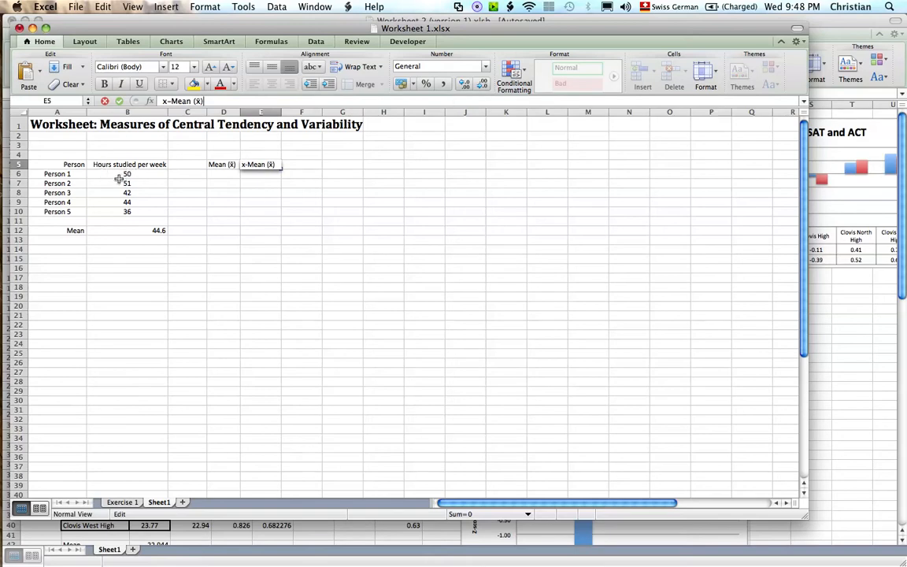
key("Return")
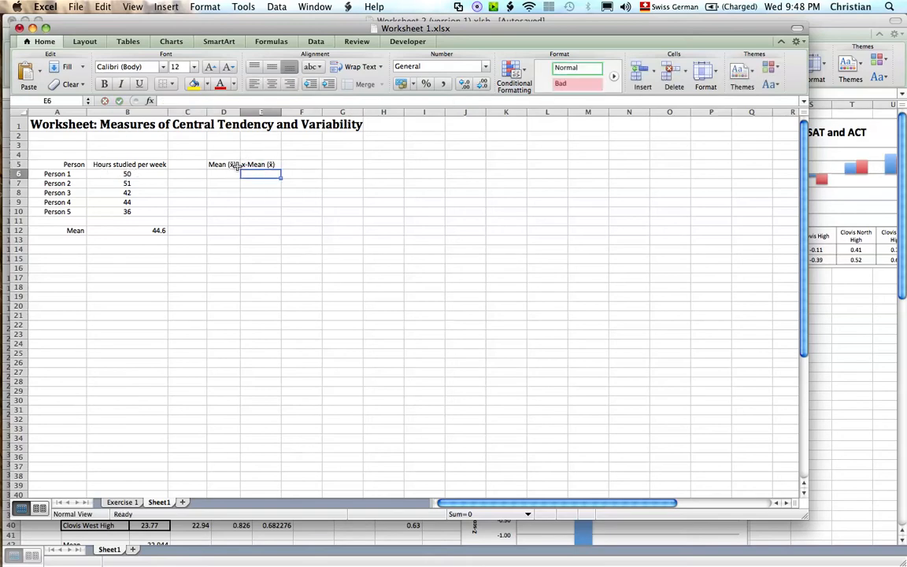
Enter the mean of the hours studied in cell D6 as the fixed number 44.6.
left_click(213, 164)
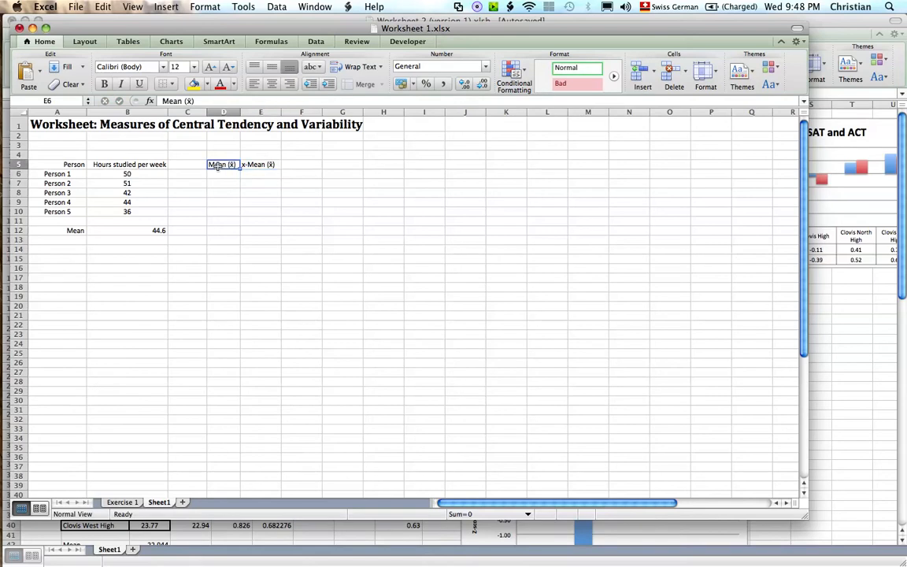
left_click(136, 230)
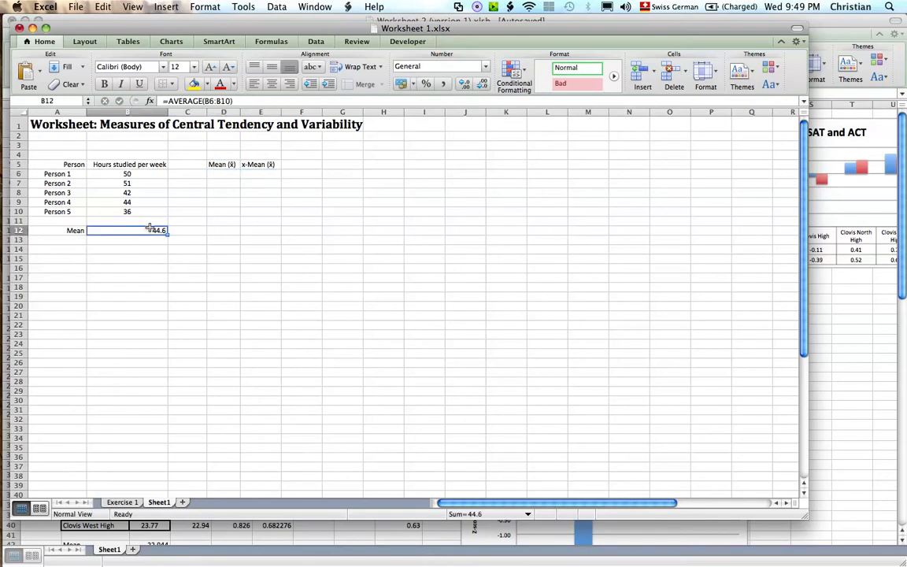
left_click(228, 175)
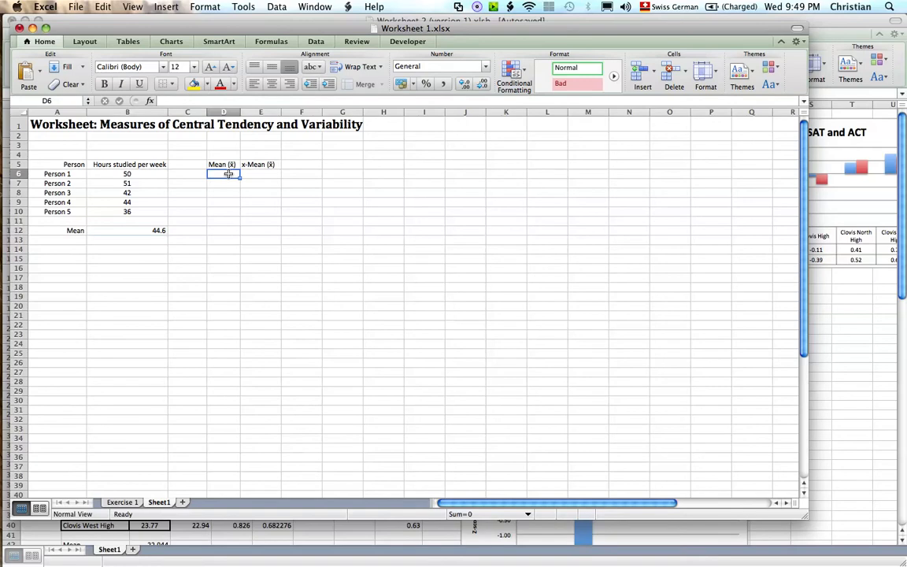
type("44")
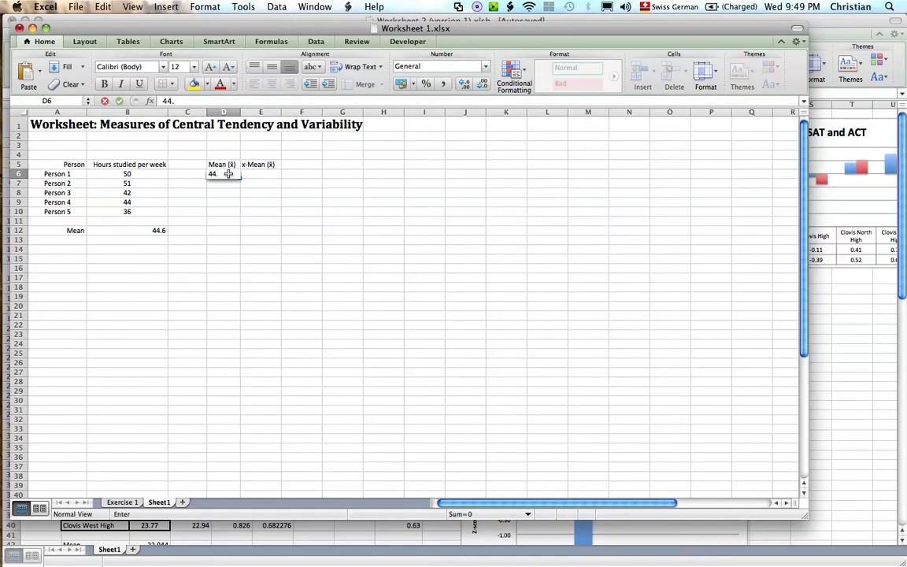
type(".6")
key("Return")
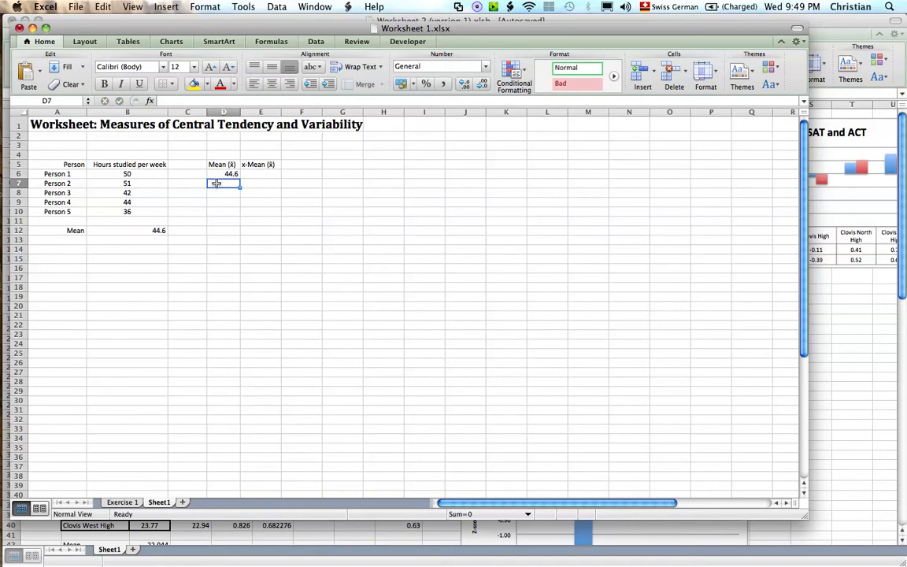
Replace the typed number in D6 with the formula =B12, referencing the calculated mean.
left_click(229, 173)
key("BackSpace")
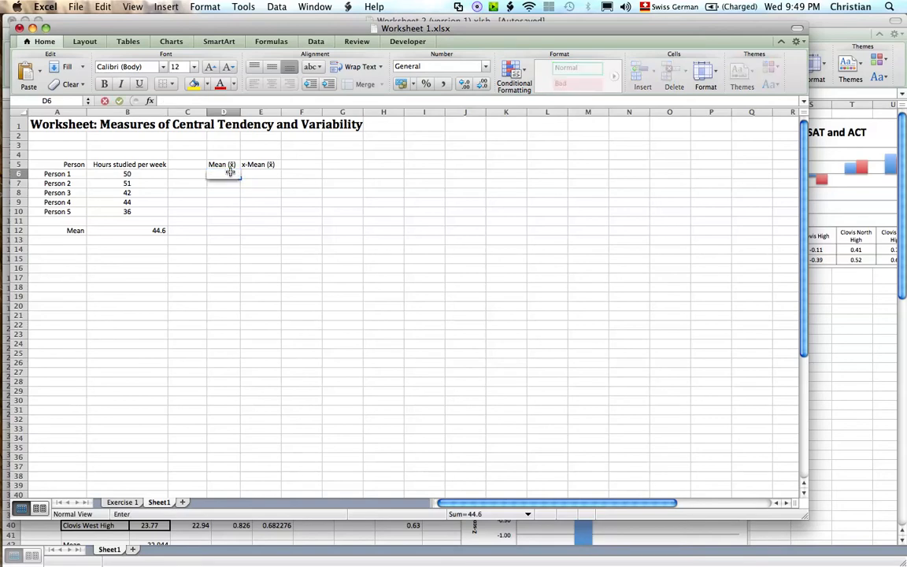
key("Return")
left_click(228, 171)
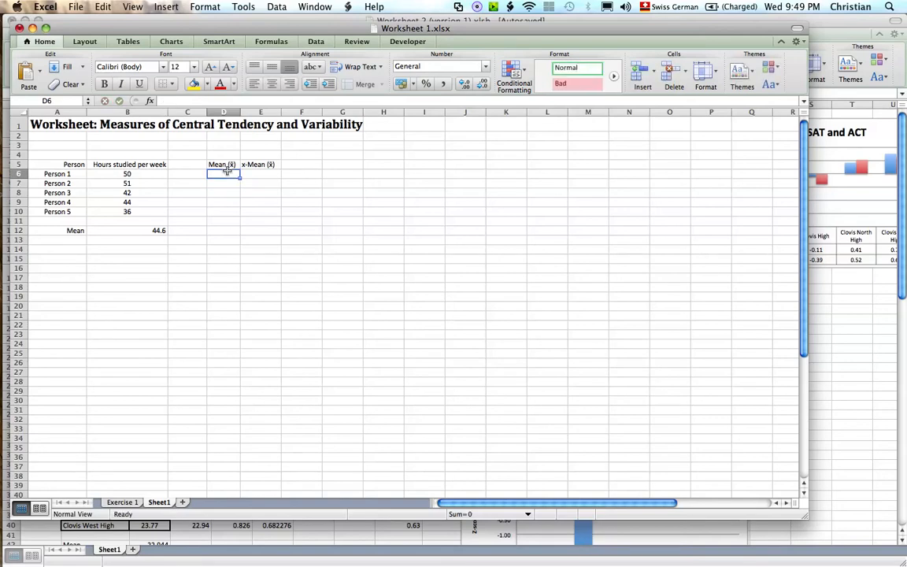
type("=")
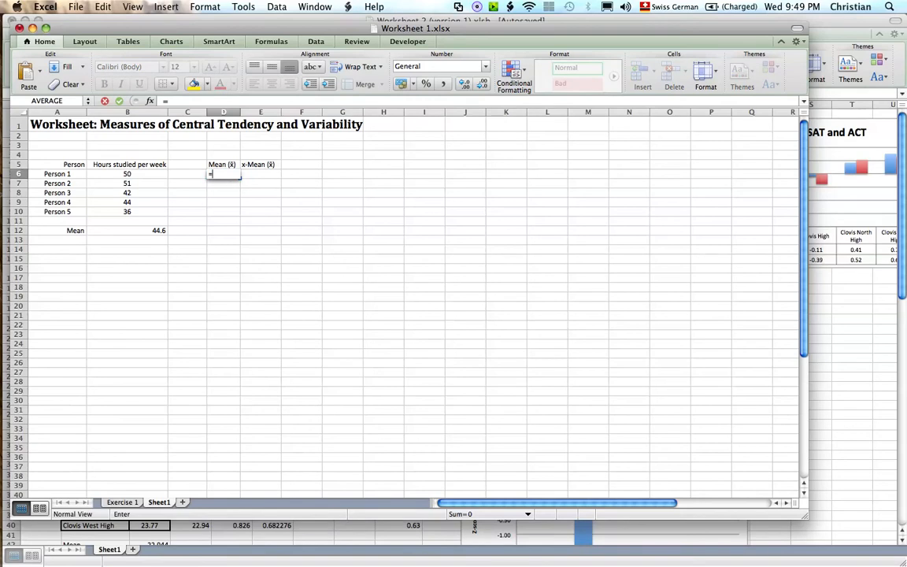
left_click(143, 229)
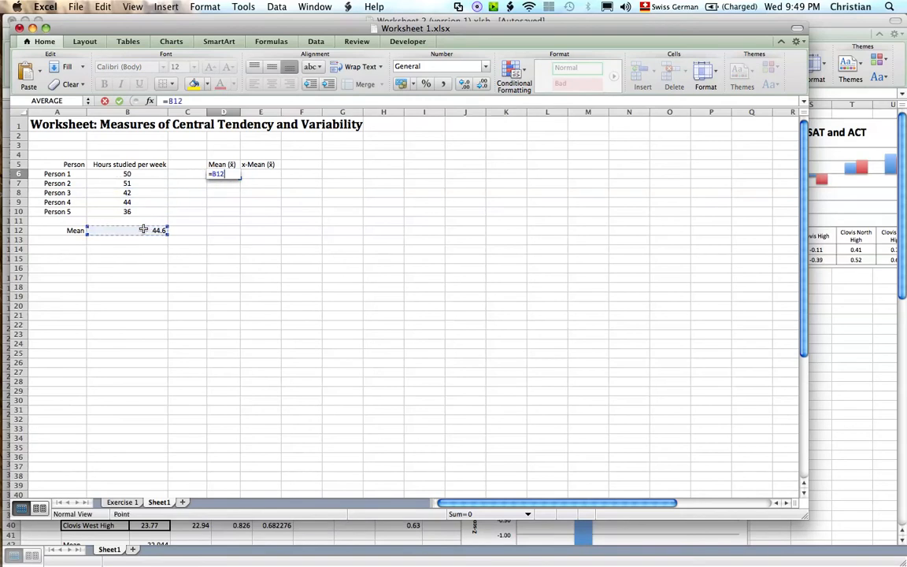
key("Return")
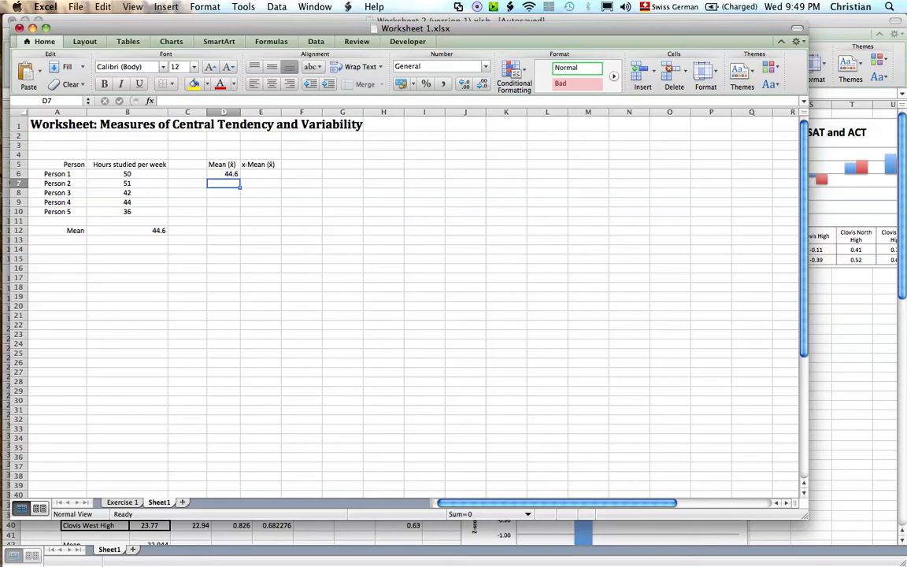
Enter the formula =AVERAGE(B6:B10) in cell D7 using the AVERAGE function.
left_click(201, 101)
type("=")
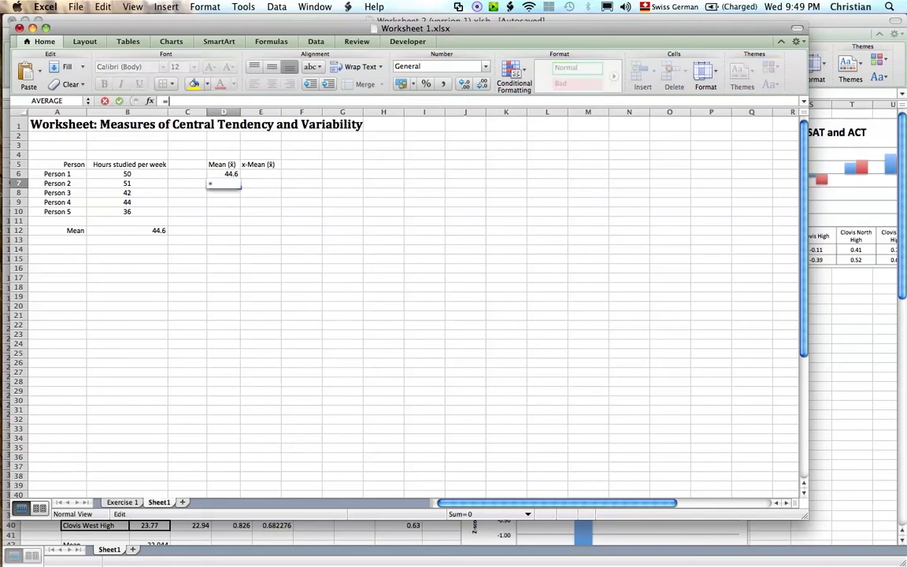
left_click(86, 100)
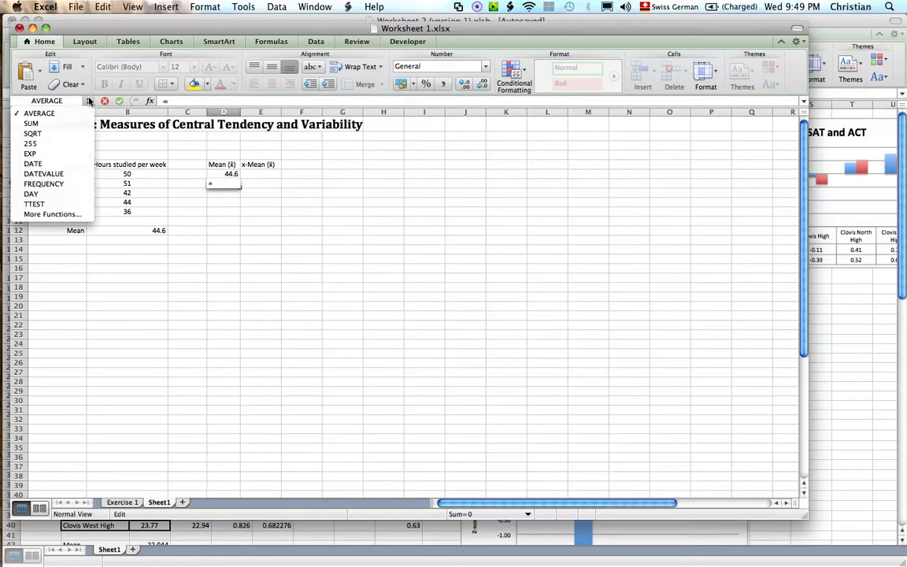
left_click(71, 111)
left_click_drag(148, 174, 154, 210)
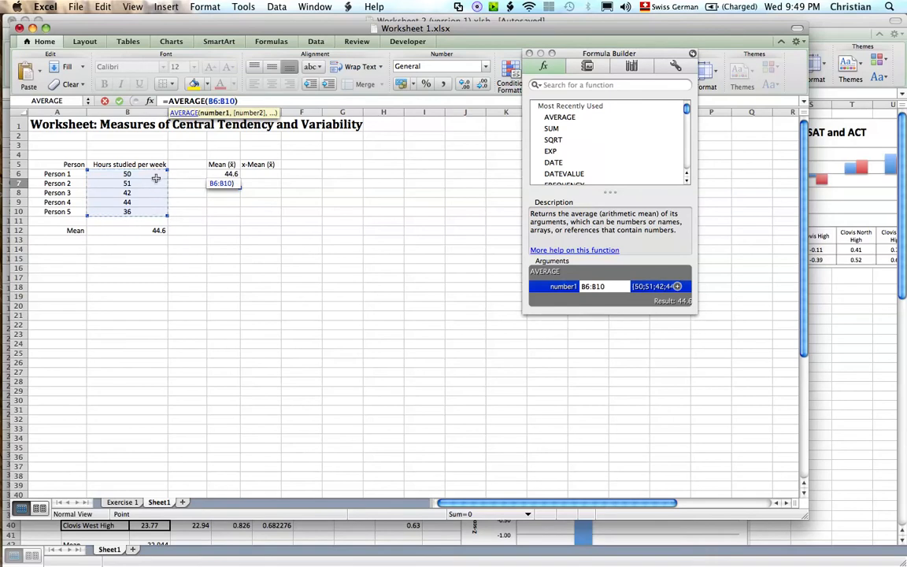
key("Return")
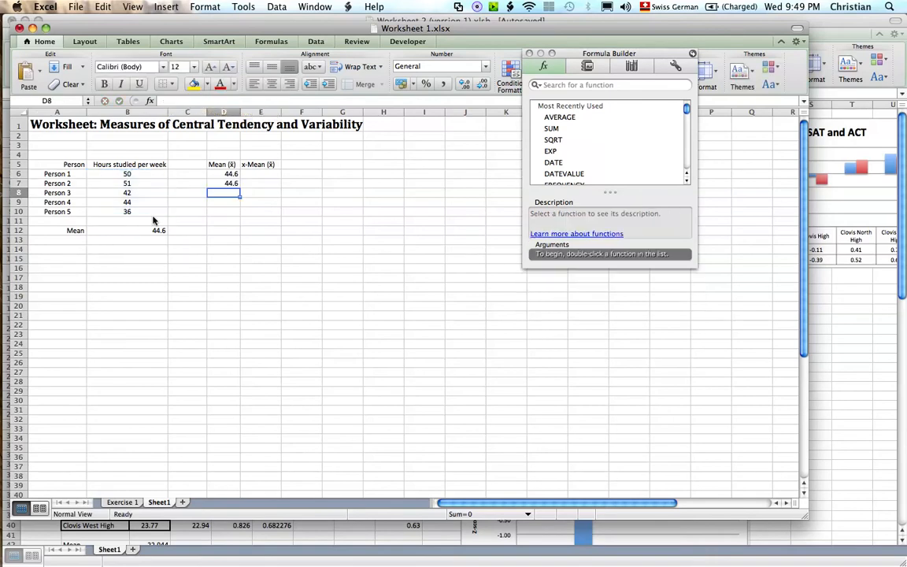
Check the formulas in D6 and B12, and clear the AVERAGE formula from D7.
left_click(225, 174)
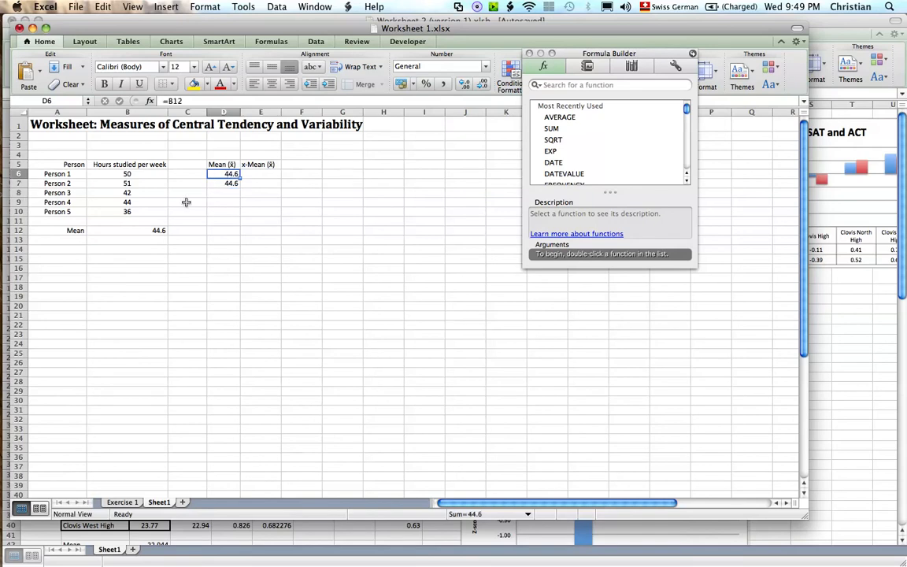
left_click(156, 231)
left_click(214, 181)
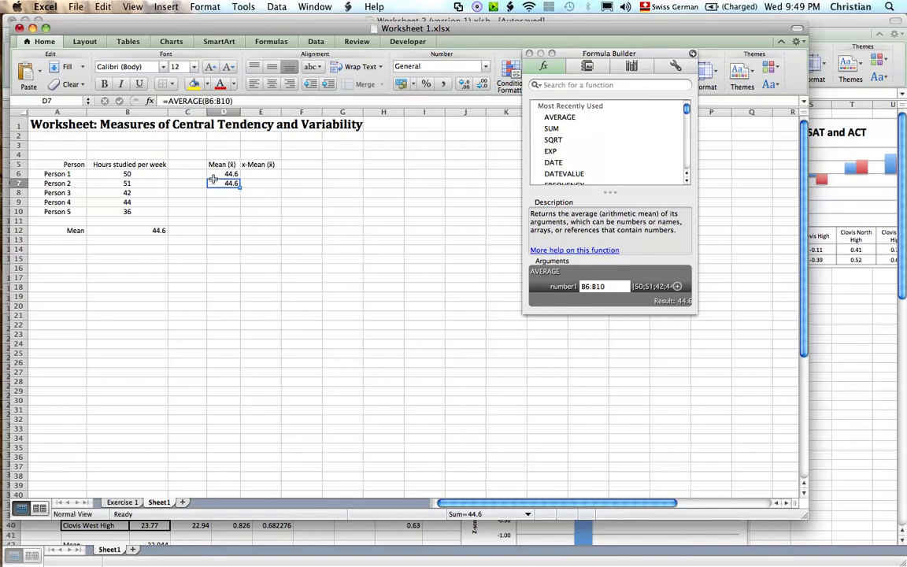
key("BackSpace")
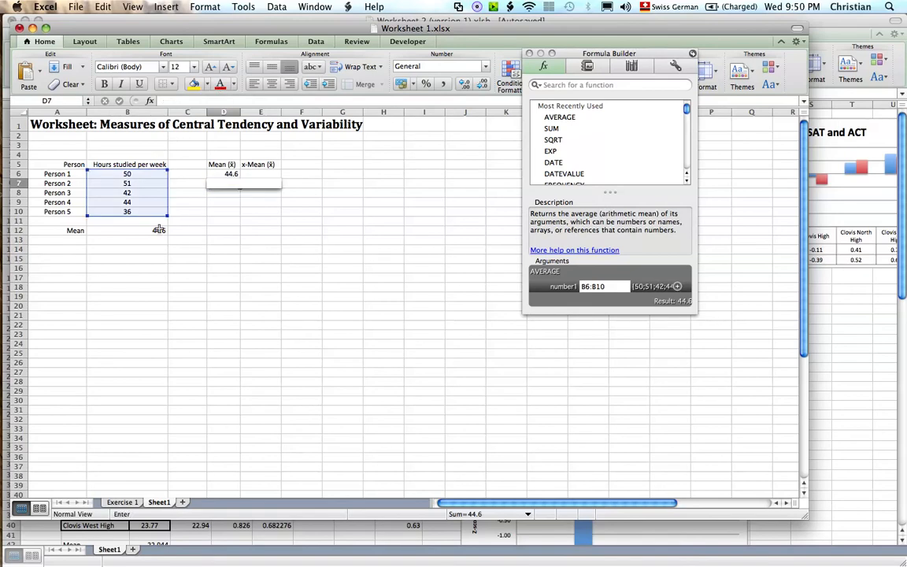
Try filling the =B12 formula from D6 down to D10, and check the references in the copied cells.
left_click(233, 177)
left_click(152, 229)
left_click(233, 174)
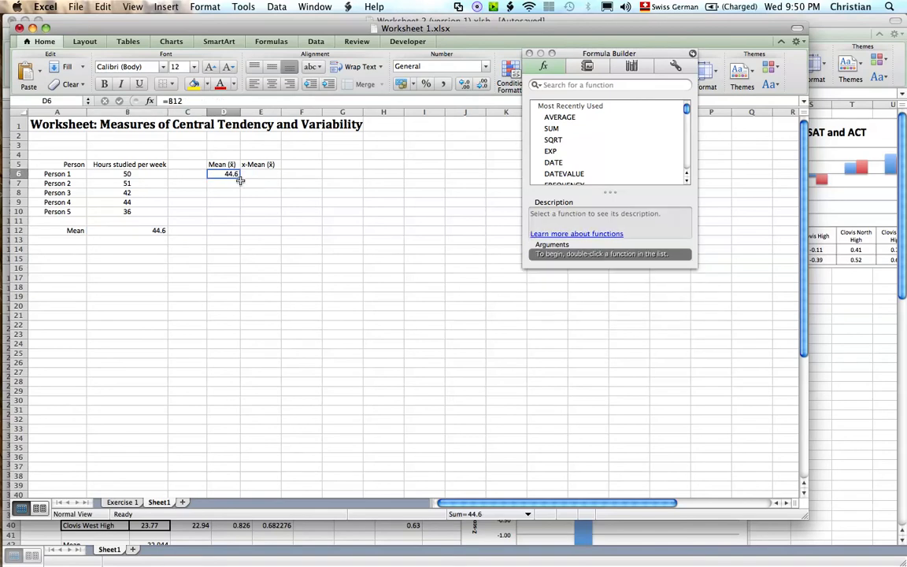
left_click_drag(240, 176, 243, 218)
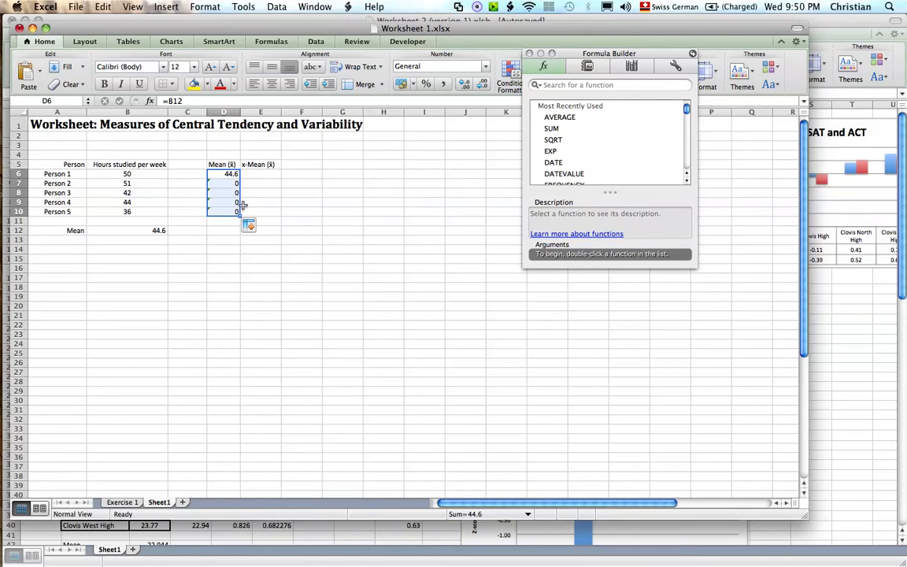
left_click(235, 174)
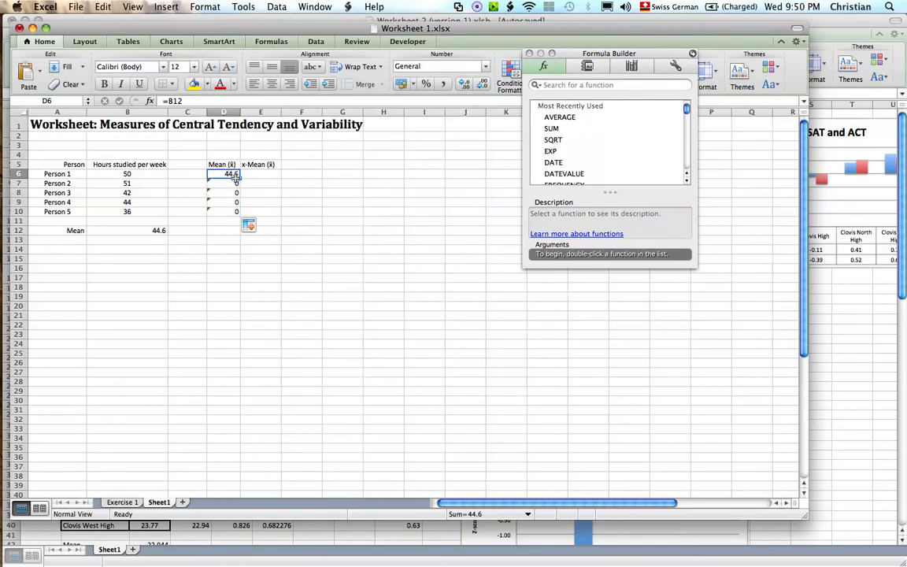
left_click(231, 183)
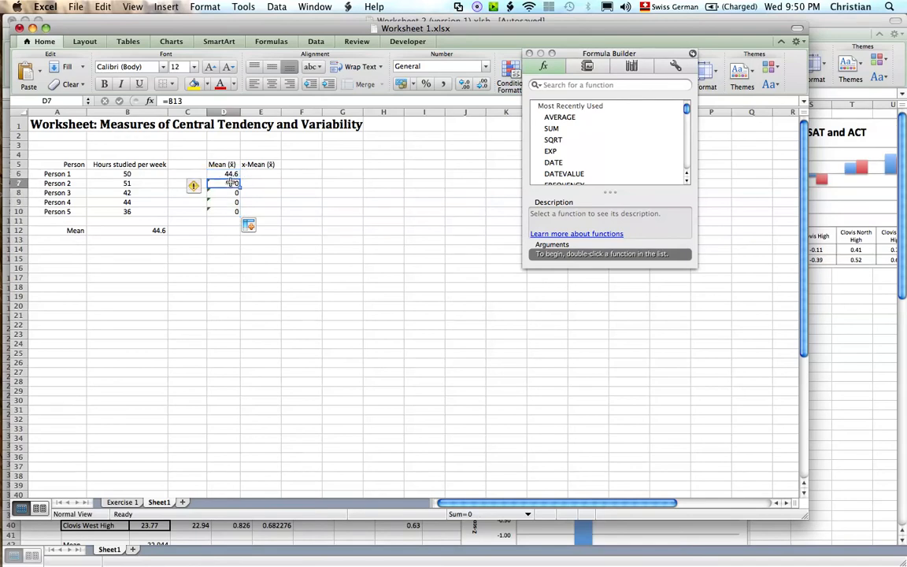
left_click(232, 193)
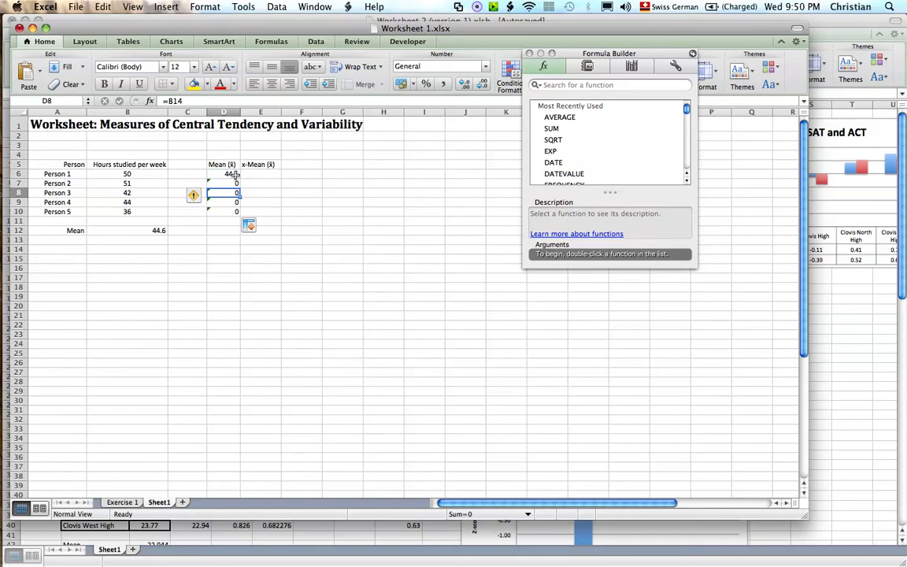
key("Up")
Change the D6 formula to the absolute reference =$B$12 and fill it down to D10.
left_click(228, 171)
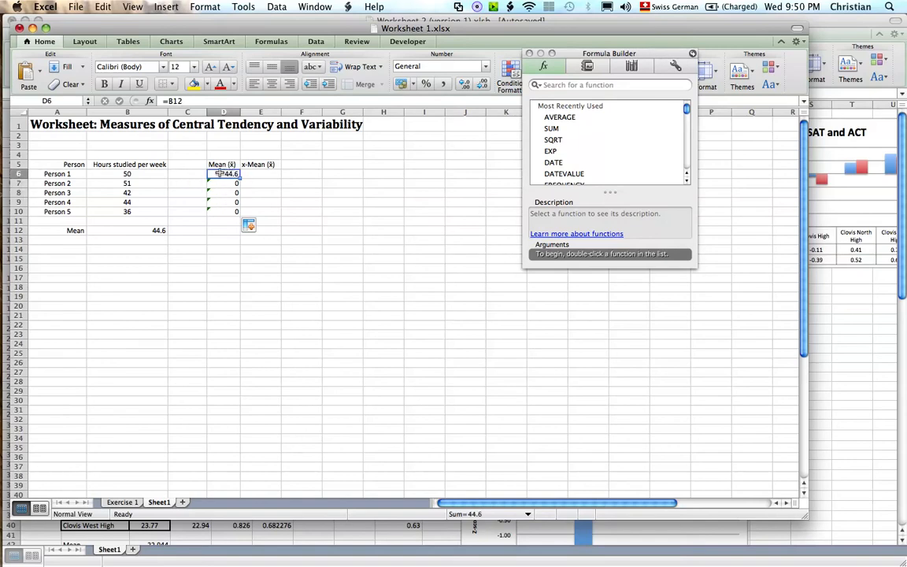
left_click(184, 101)
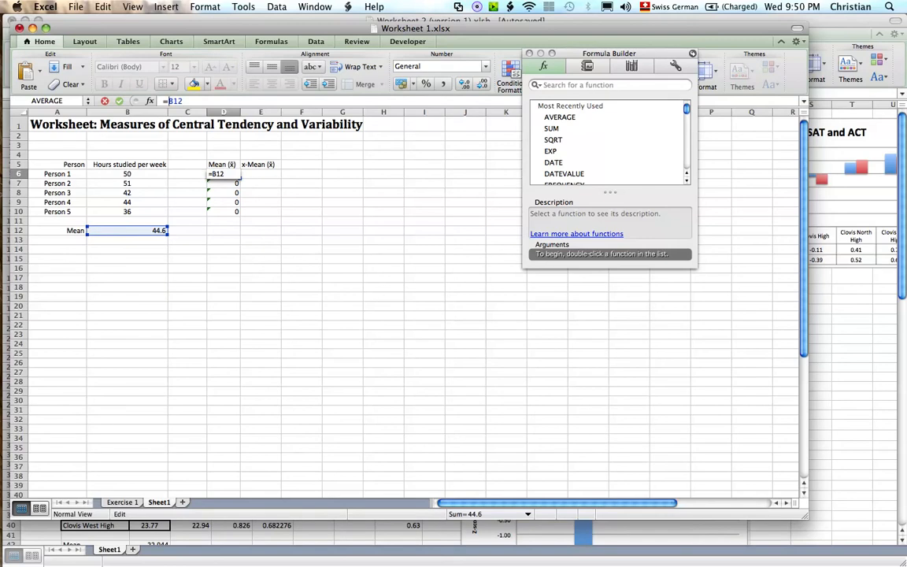
type("$B$")
key("Return")
left_click(211, 174)
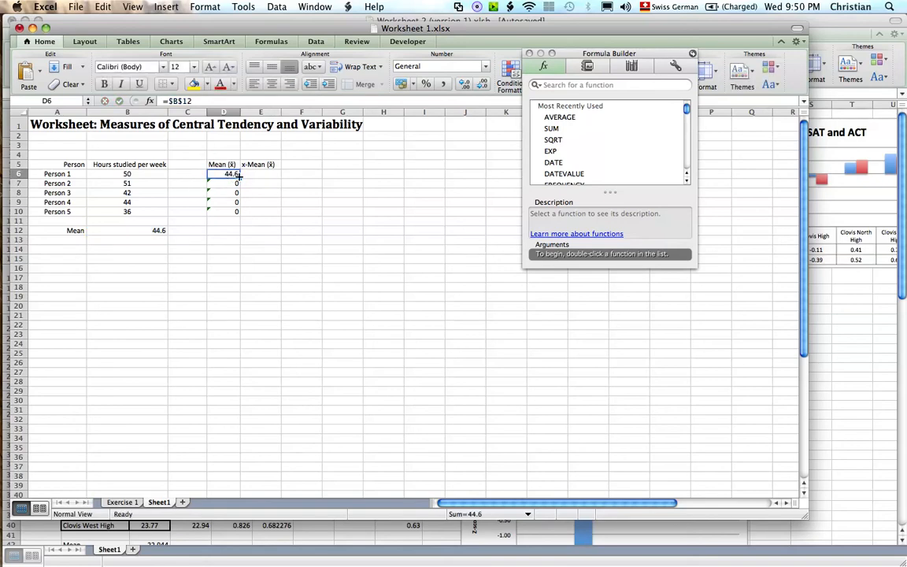
left_click_drag(239, 176, 241, 212)
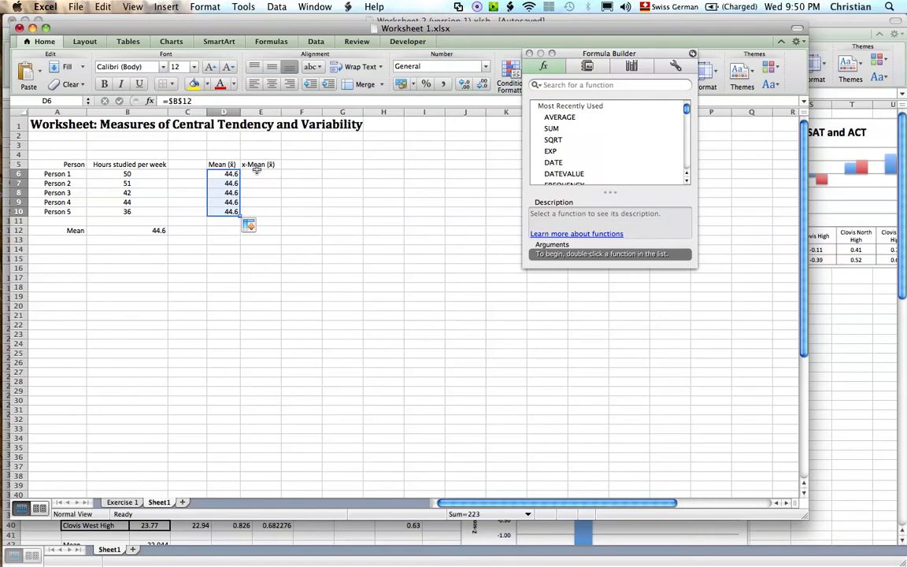
Enter the formula =B6-D6 in cell E6 to compute Person 1's deviation from the mean.
left_click(253, 174)
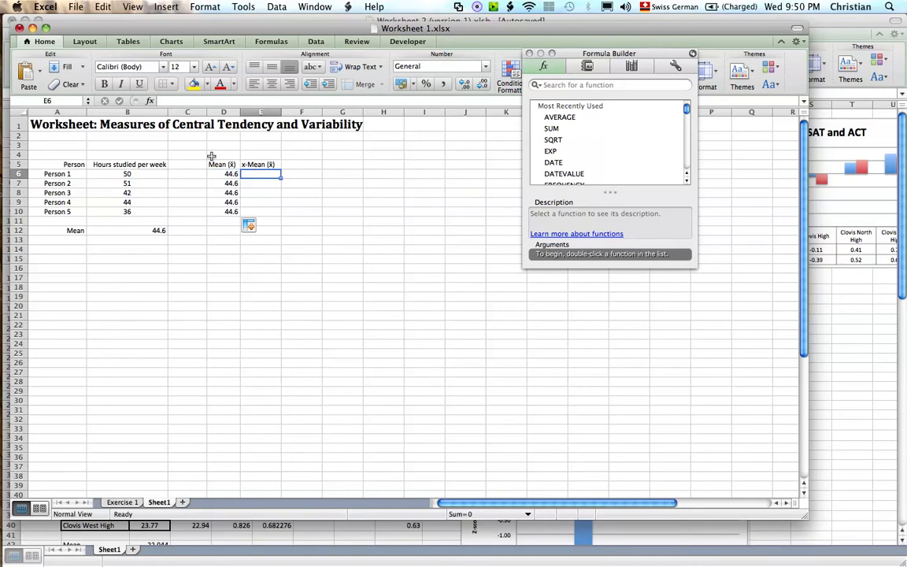
left_click(162, 101)
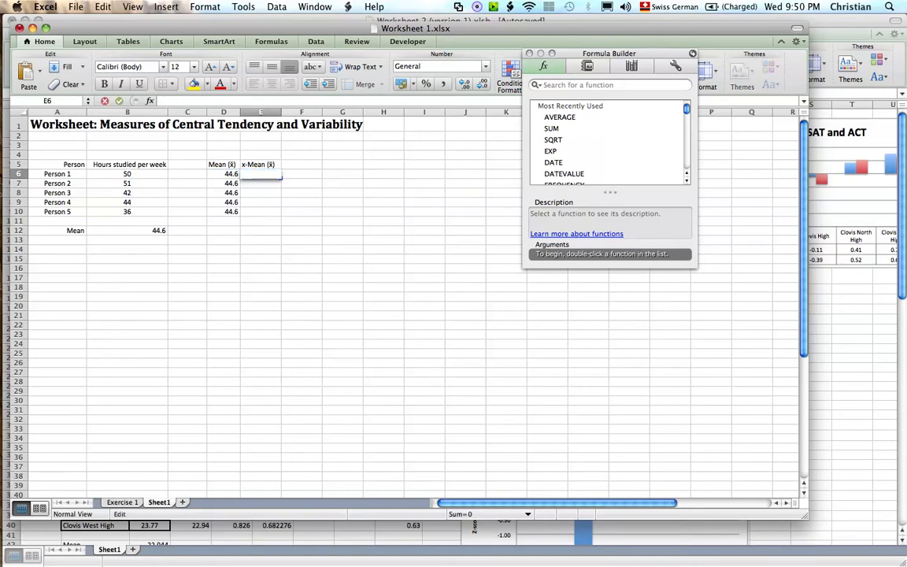
type("=")
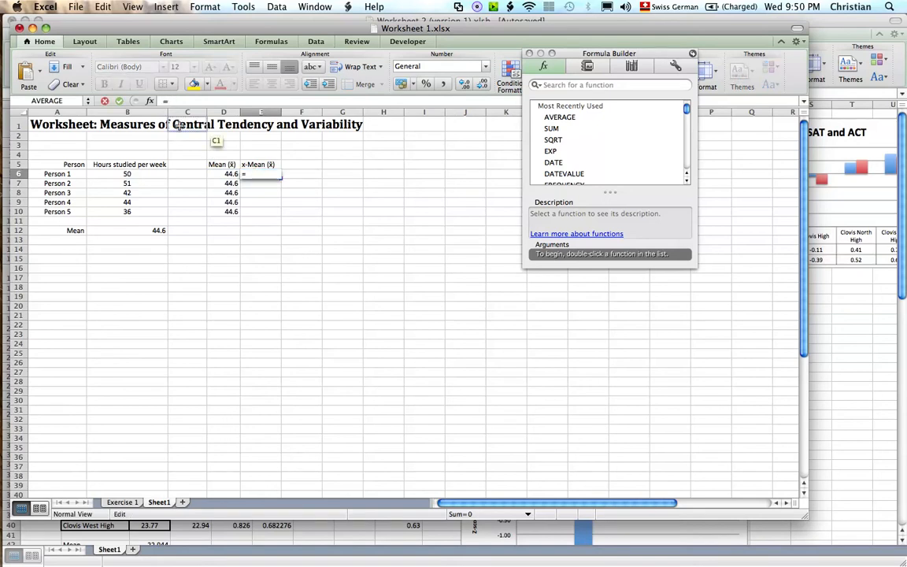
left_click(229, 174)
left_click(254, 165)
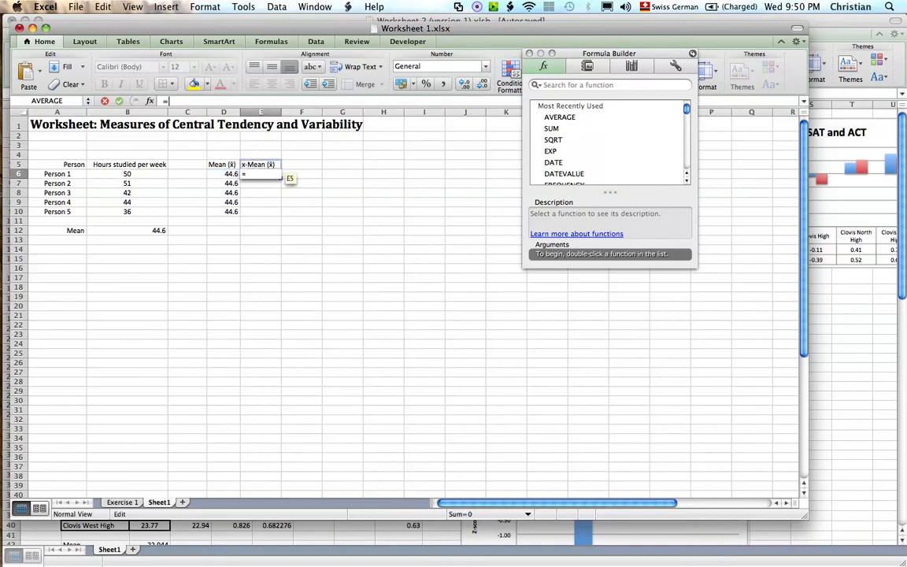
left_click(161, 175)
left_click(161, 175)
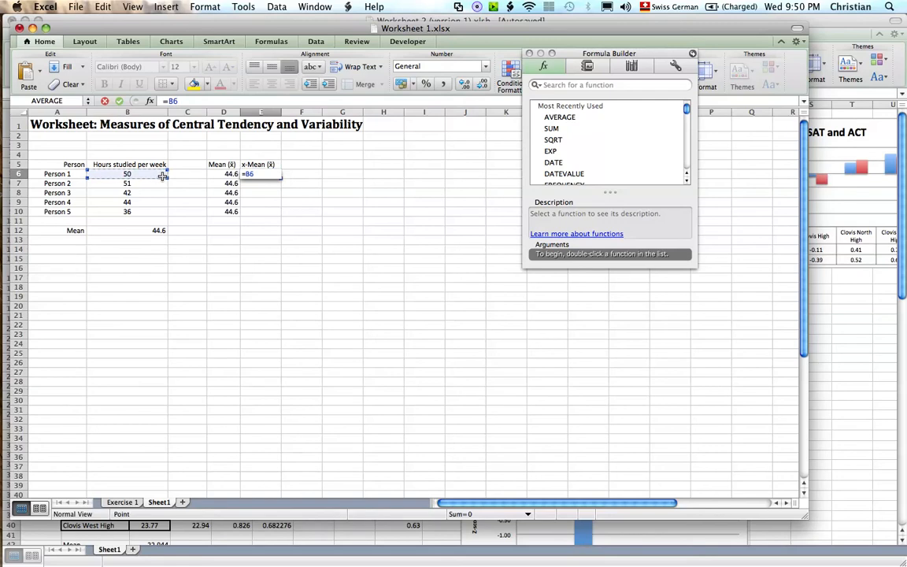
type("-")
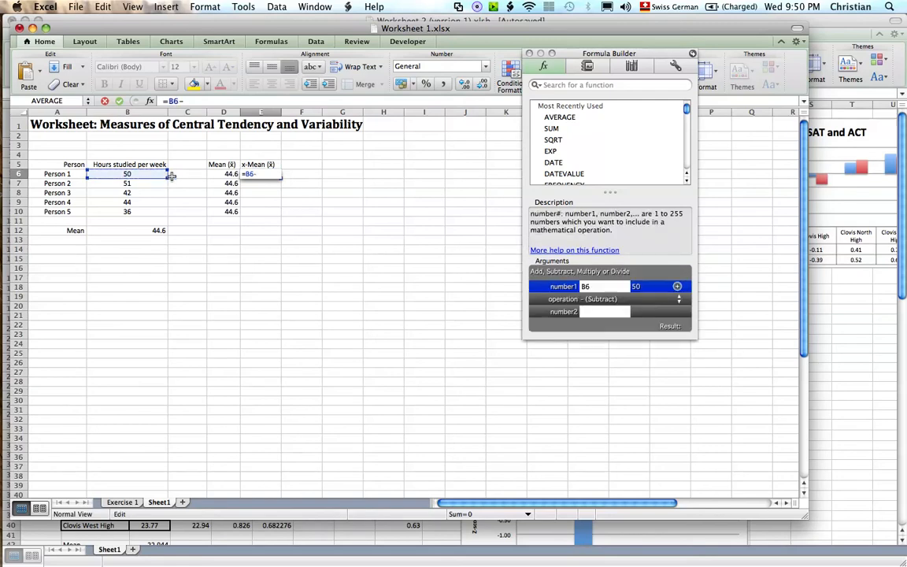
left_click(211, 175)
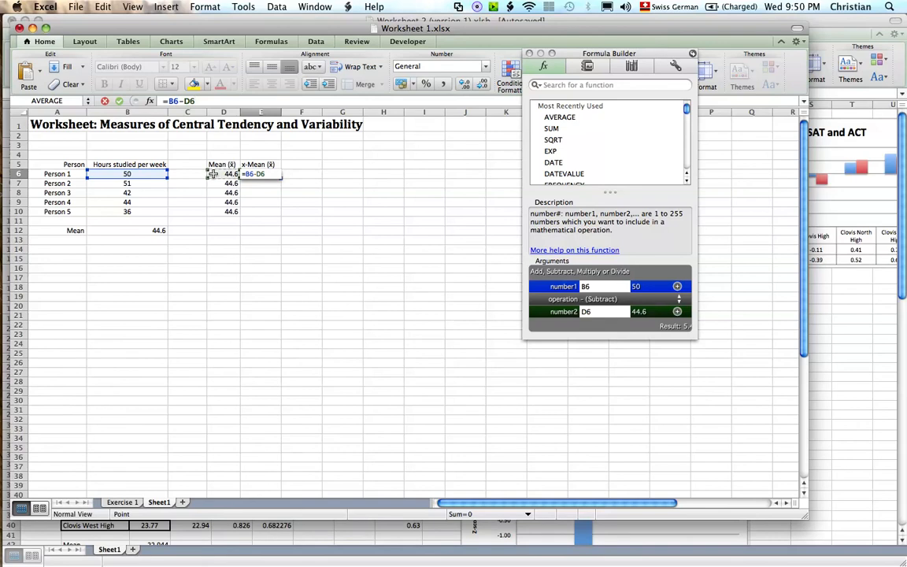
key("Return")
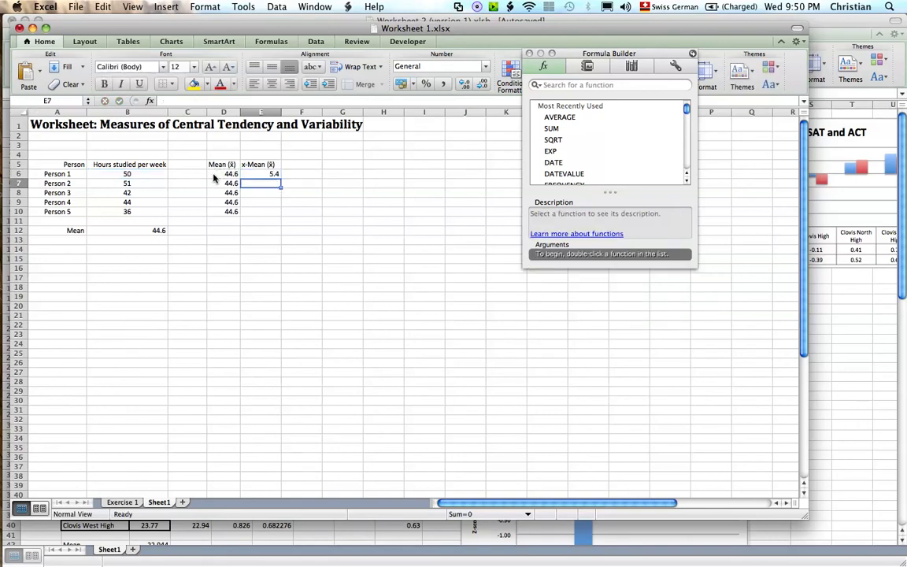
Fill the deviation formula from E6 down to E10, and check the cell references in E7.
left_click(254, 175)
left_click_drag(280, 177, 281, 214)
left_click(261, 181)
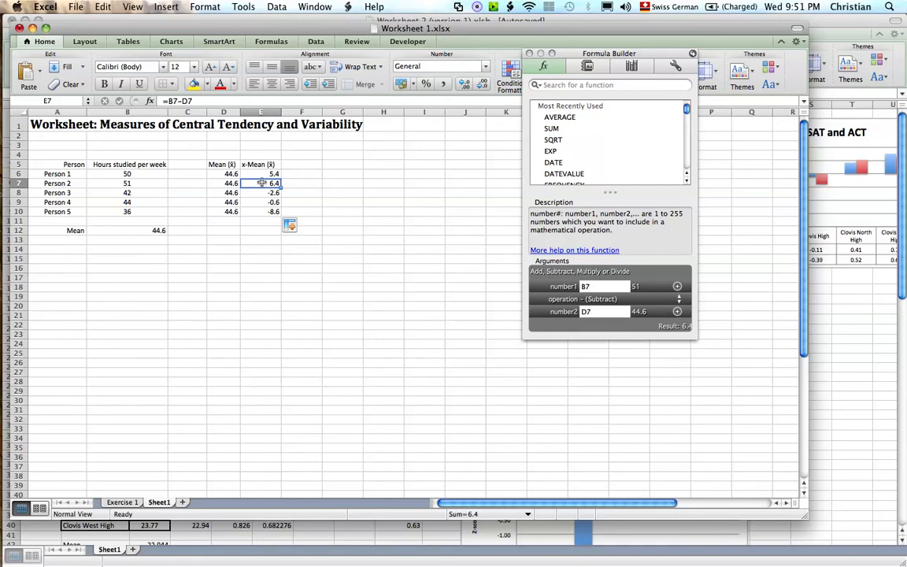
double_click(260, 183)
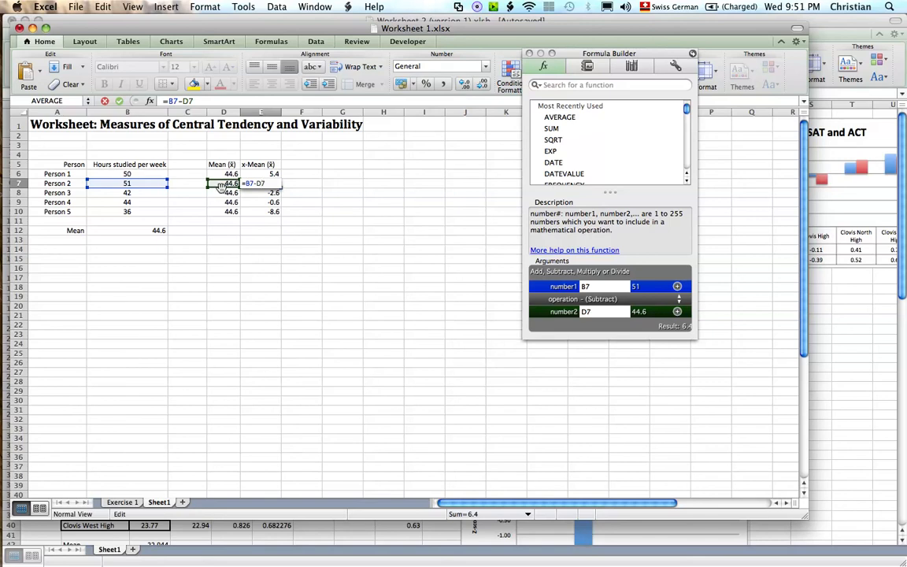
key("Return")
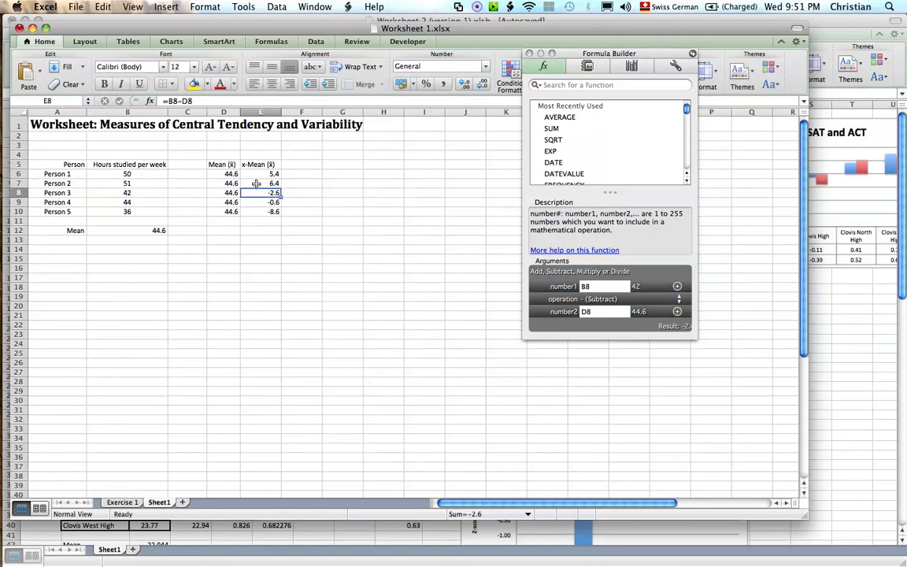
Enter =SUM(E6:E10) in cell E13 with the SUM function to total the deviations.
left_click(259, 241)
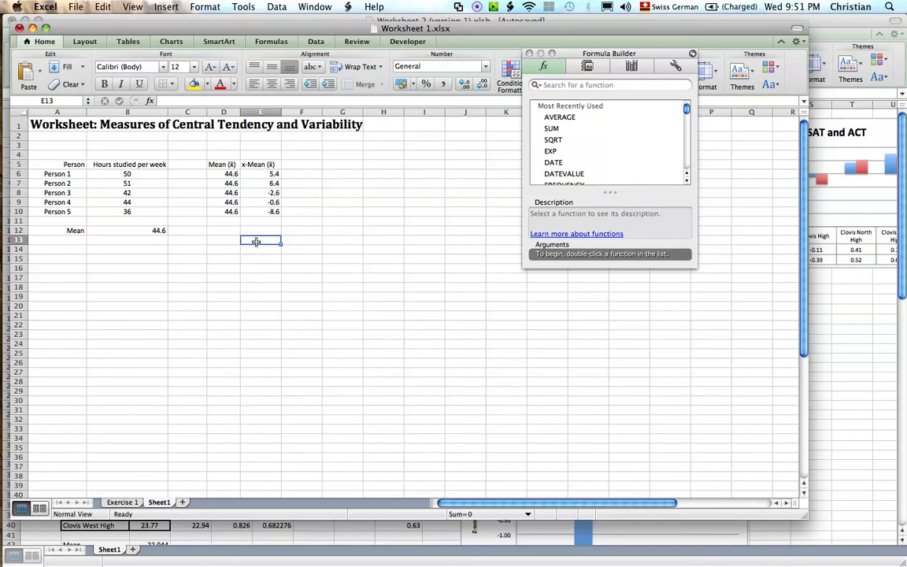
type("=")
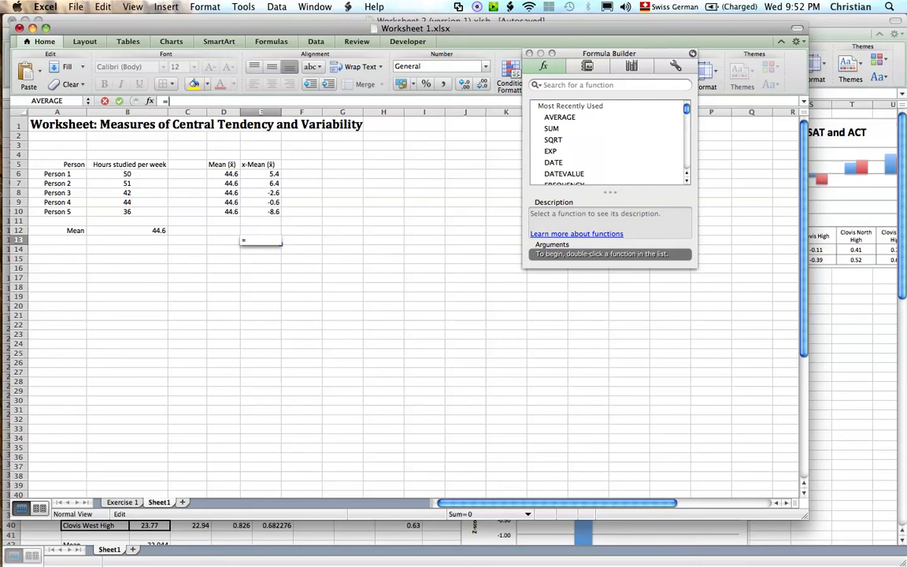
left_click(87, 101)
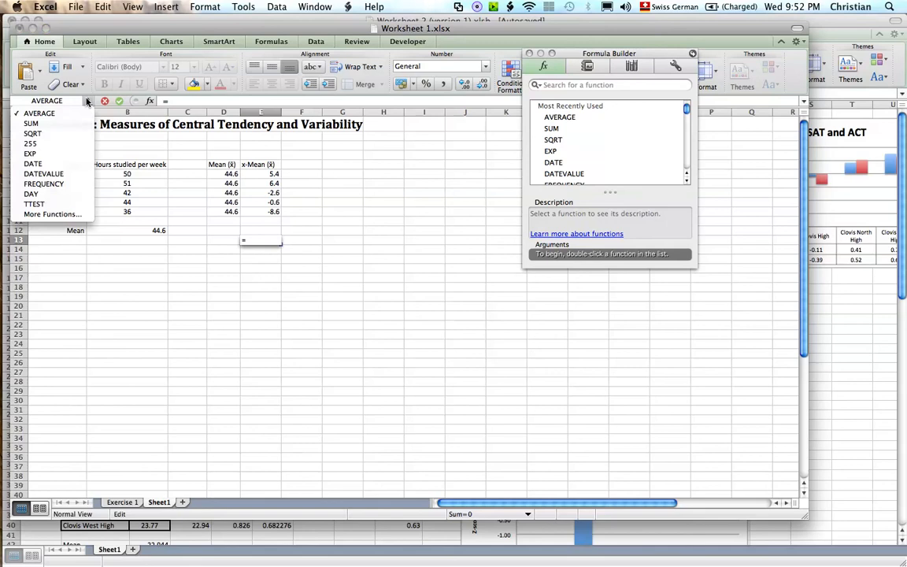
left_click(48, 125)
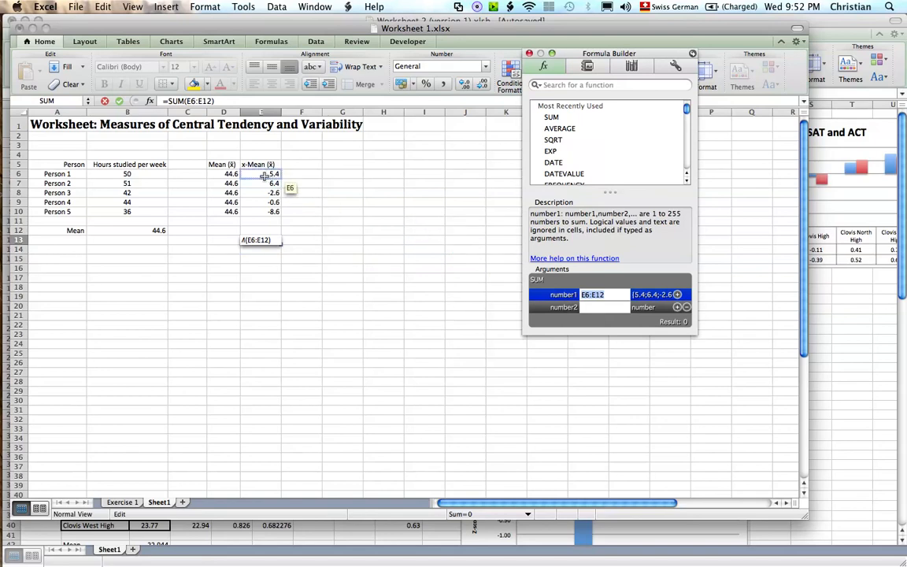
left_click_drag(264, 177, 268, 212)
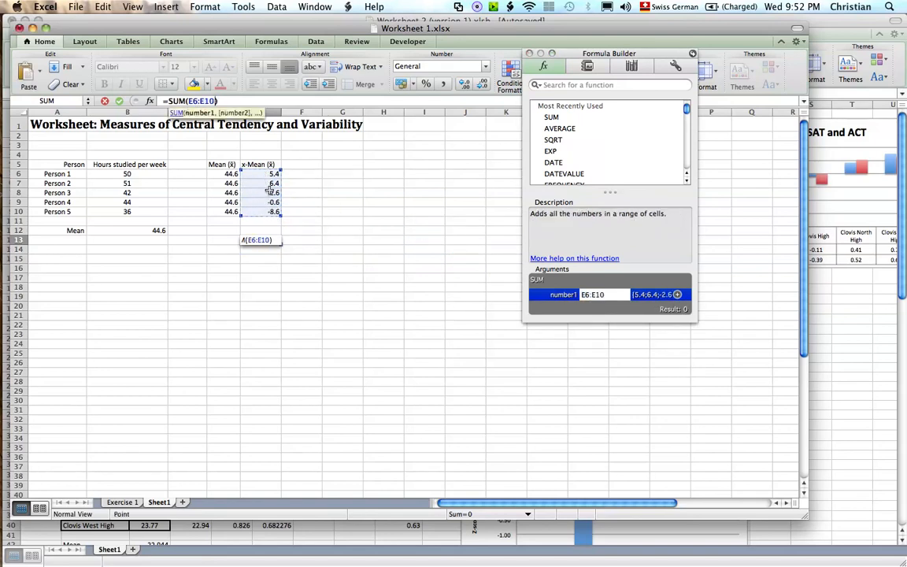
key("Return")
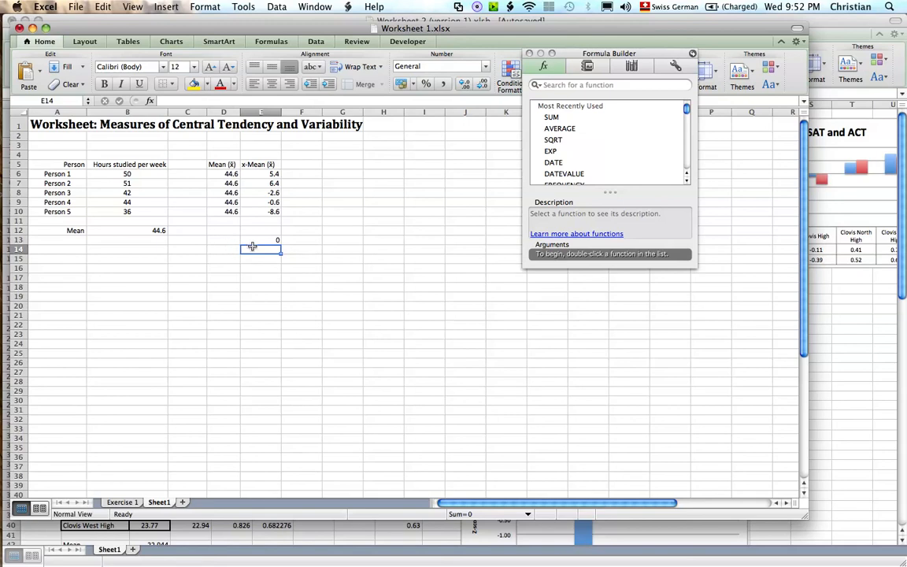
Label the total row by entering Sum in cell A13.
left_click(72, 242)
type("Sum")
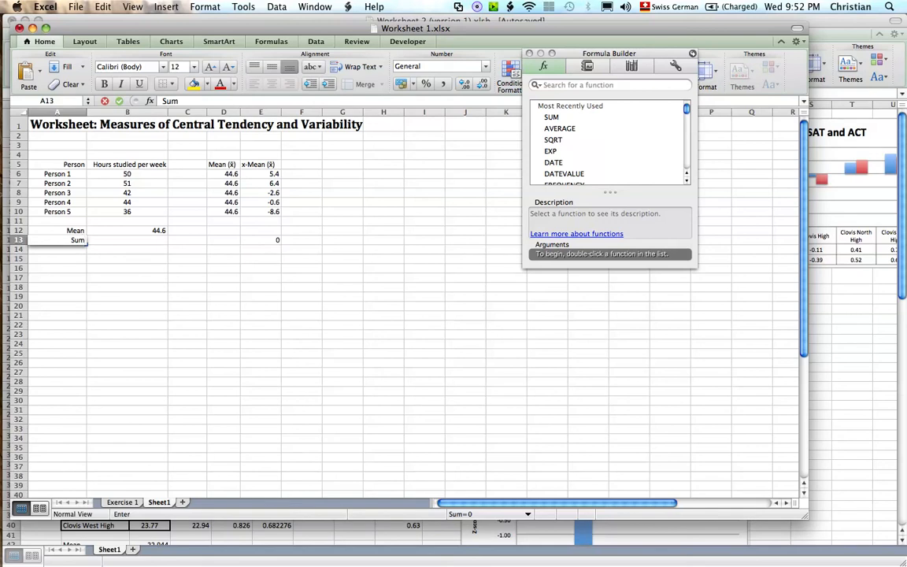
key("Return")
key("Return")
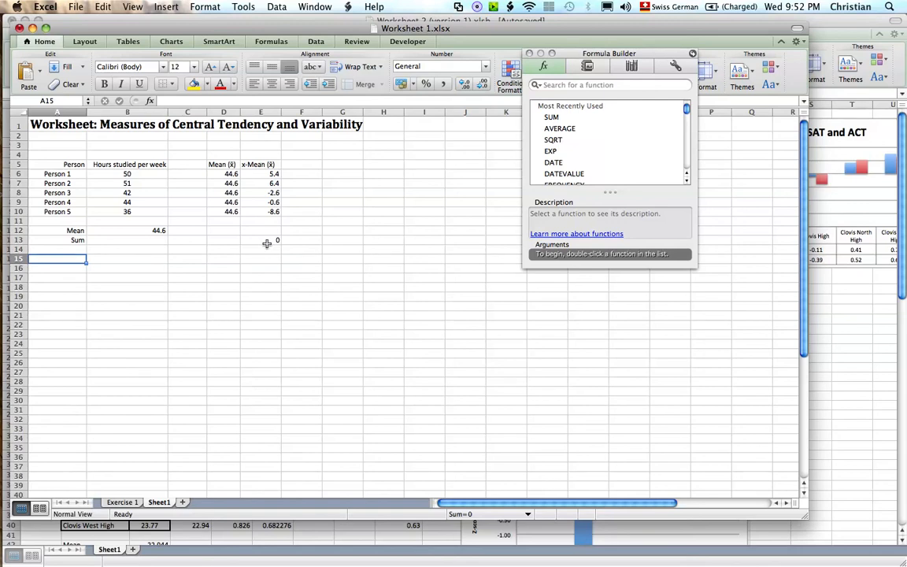
key("super+Tab")
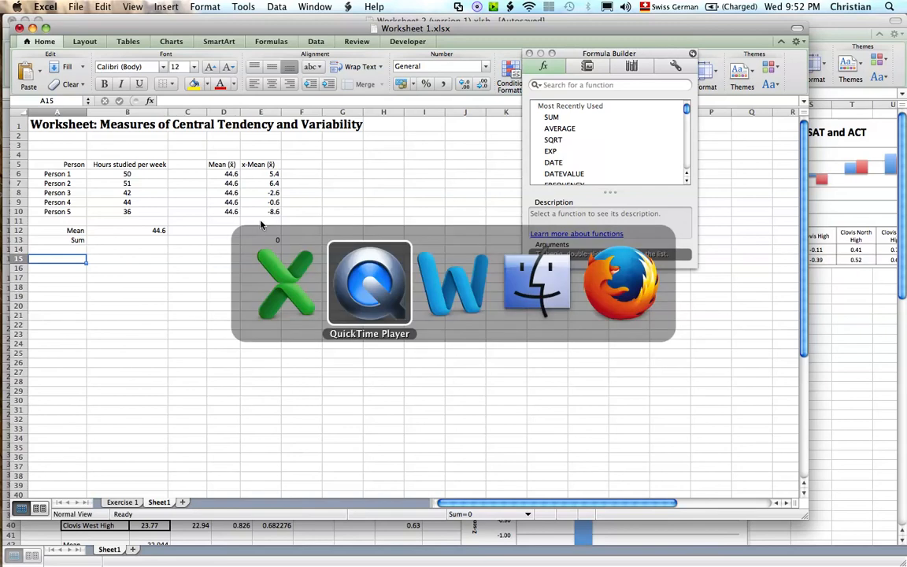